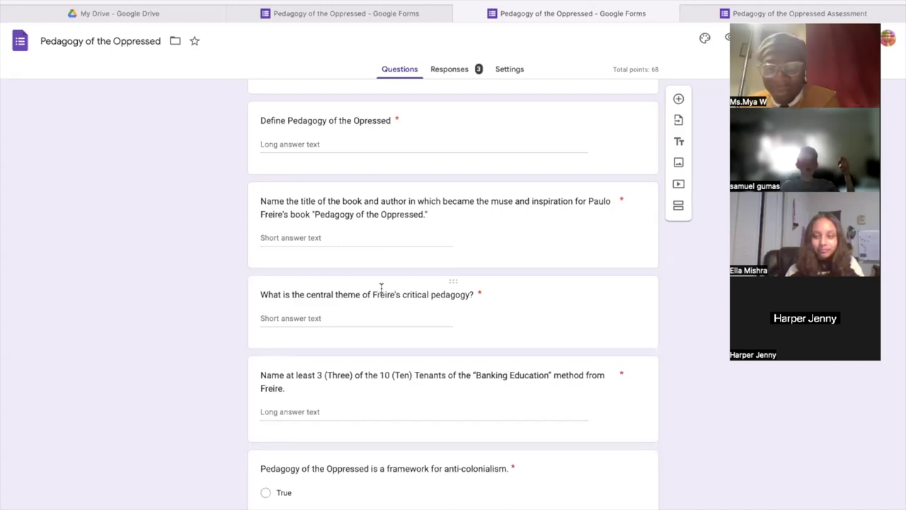
Step: Read through the form's questions from the definition of Pedagogy of the Oppressed to the definition of "praxis"
scroll(364, 262, "down", 3)
scroll(364, 251, "down", 2)
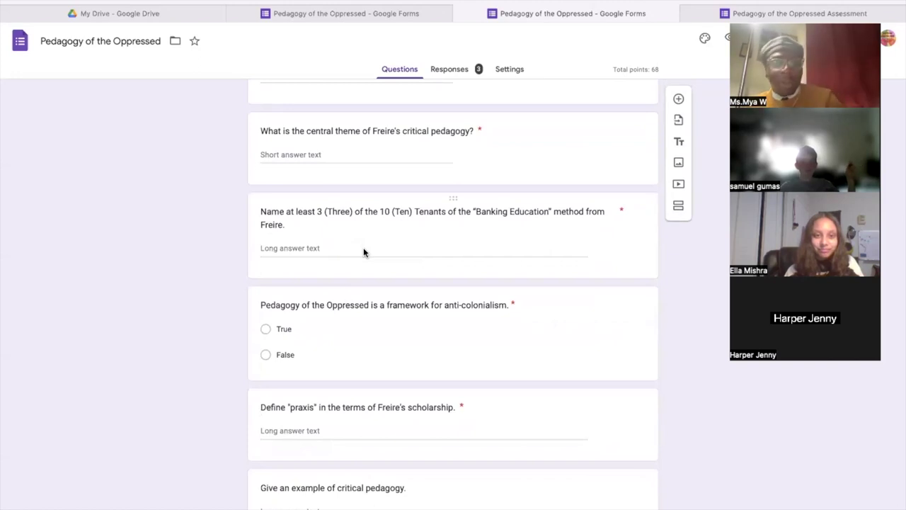
scroll(363, 251, "up", 6)
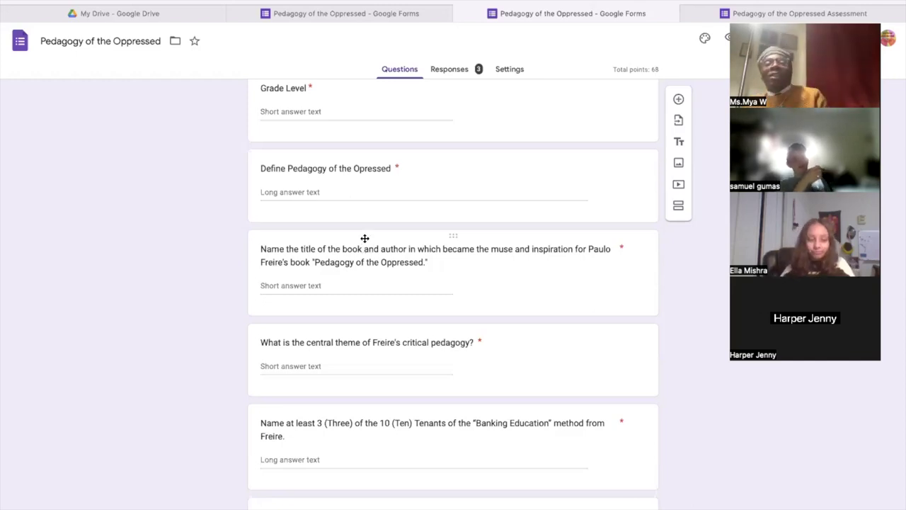
scroll(364, 241, "down", 3)
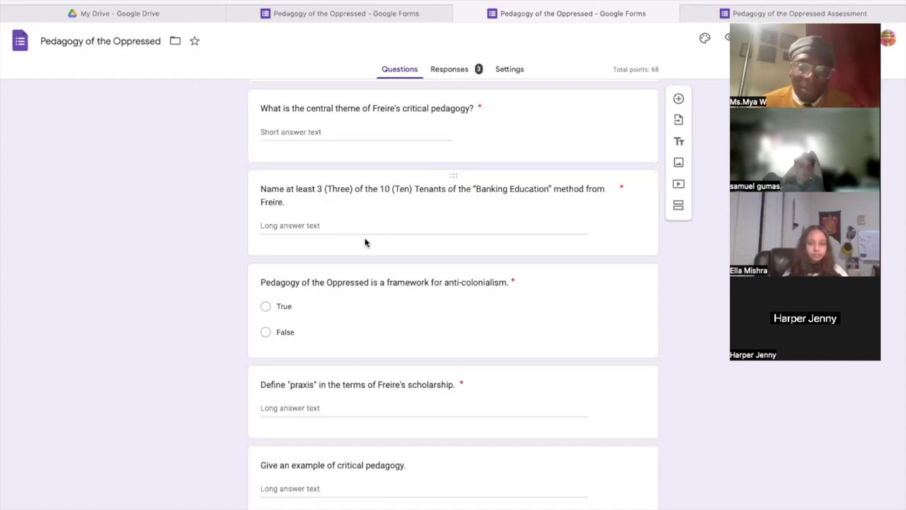
scroll(366, 242, "down", 2)
scroll(366, 243, "down", 1)
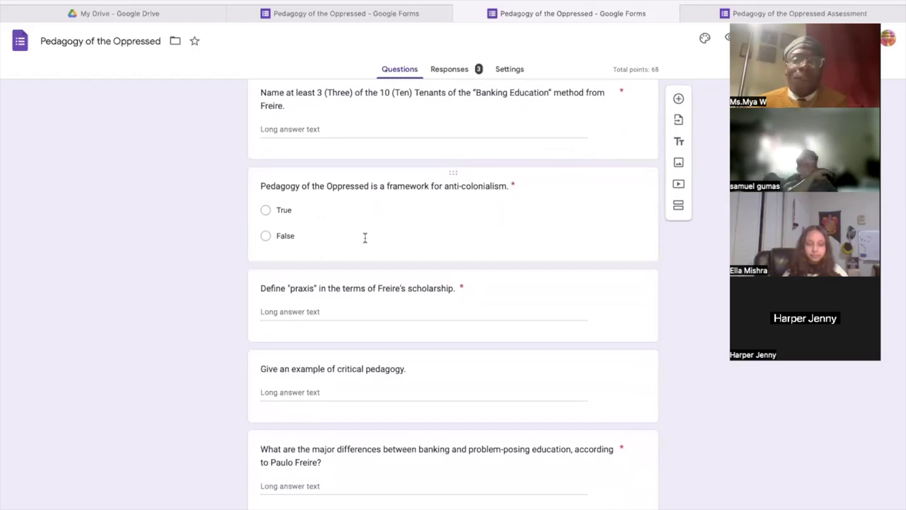
scroll(365, 239, "down", 2)
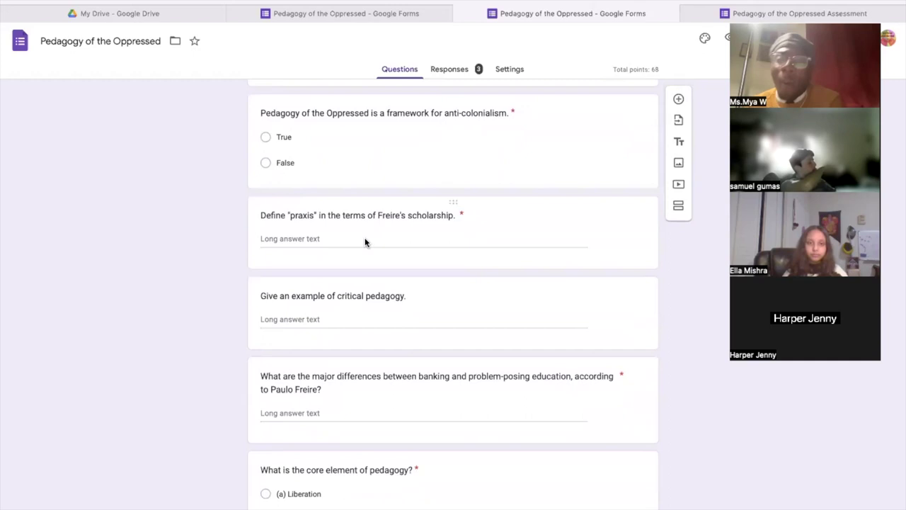
scroll(365, 243, "down", 1)
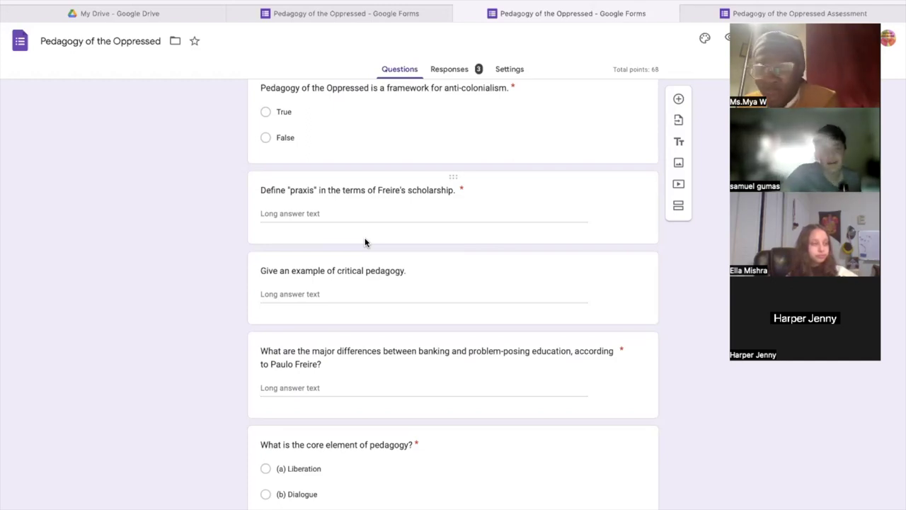
scroll(365, 237, "down", 3)
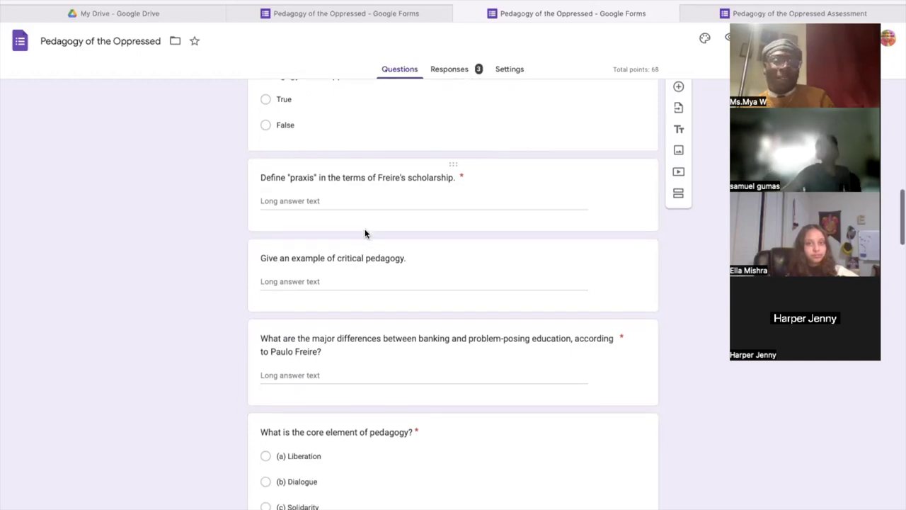
Step: Review the questions on banking versus problem-posing education and the core element of pedagogy, including its answer options
scroll(365, 234, "down", 3)
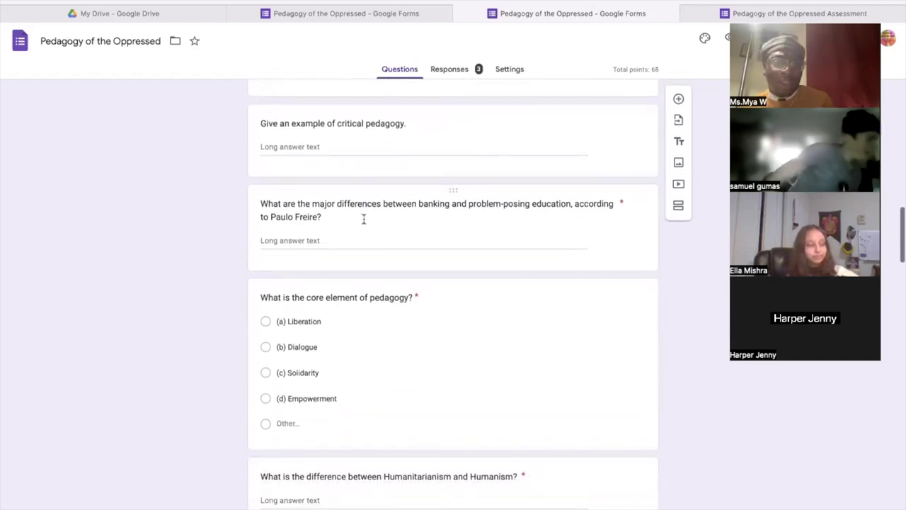
scroll(365, 225, "down", 1)
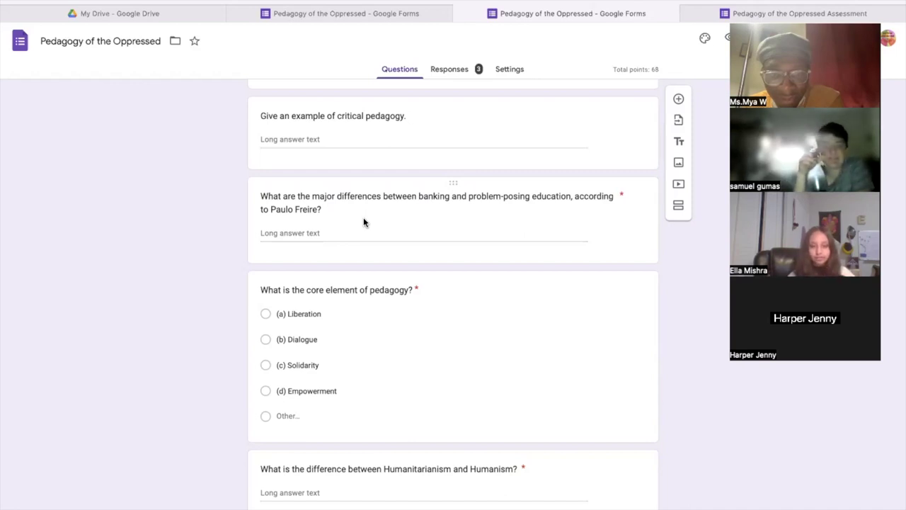
scroll(364, 223, "down", 1)
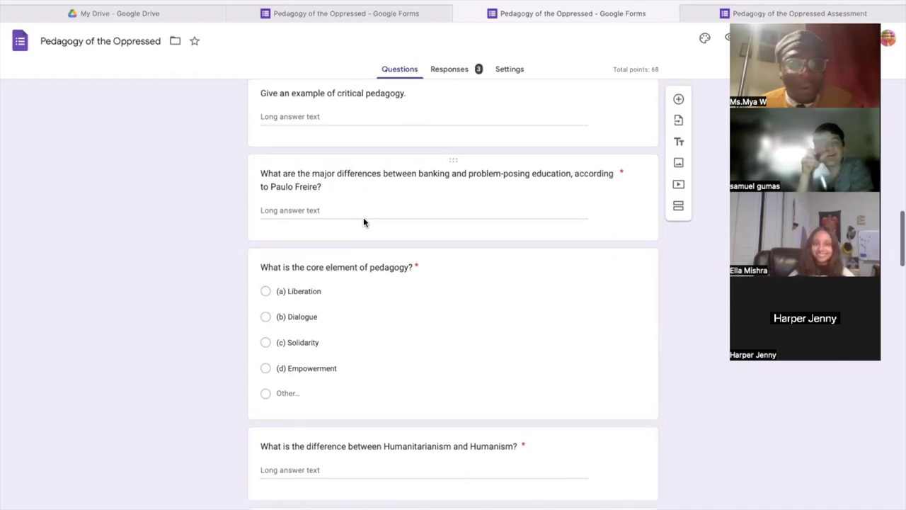
scroll(364, 222, "down", 1)
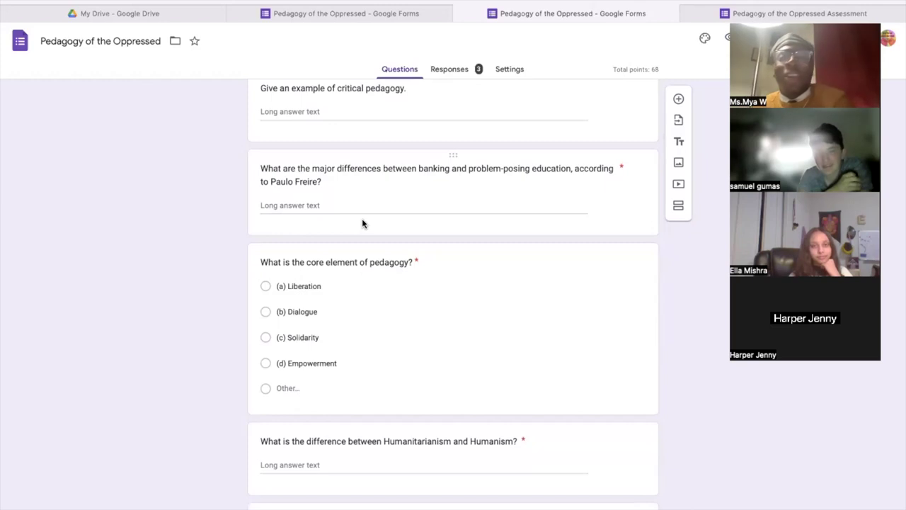
scroll(361, 220, "down", 1)
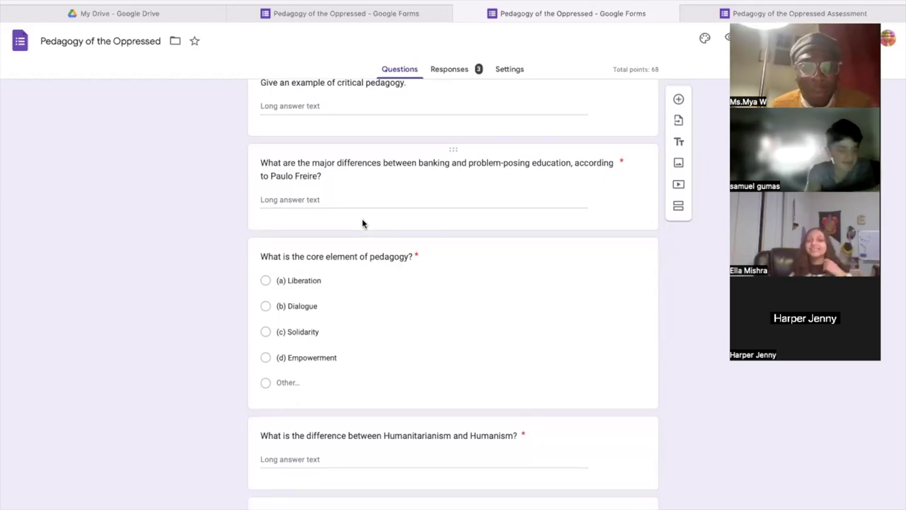
scroll(362, 223, "down", 1)
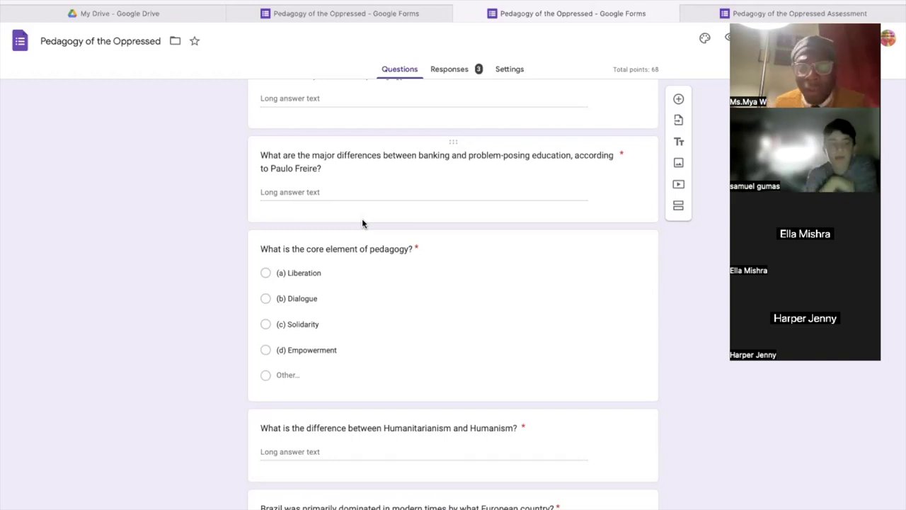
scroll(363, 224, "down", 3)
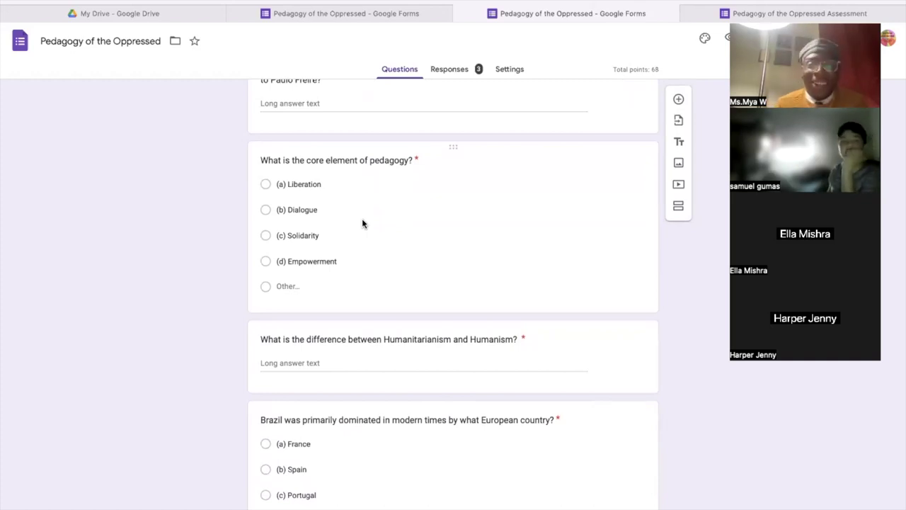
scroll(363, 224, "down", 3)
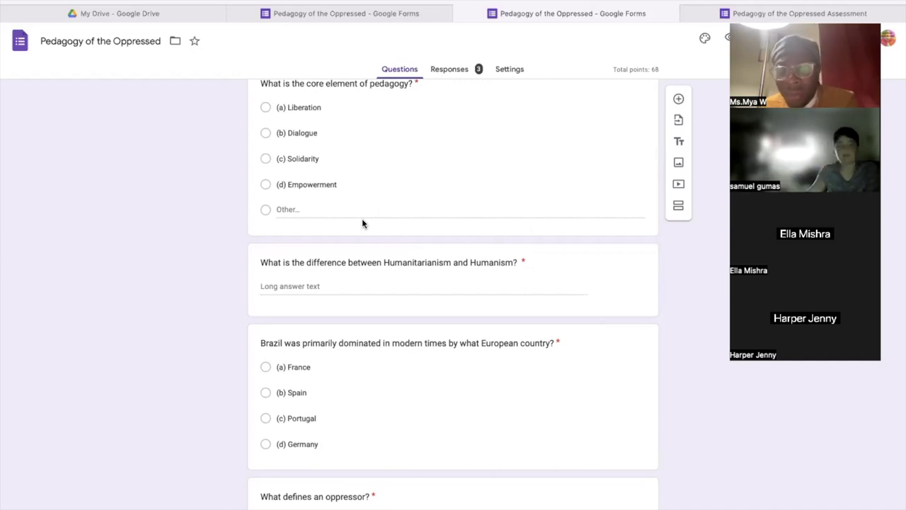
Step: Examine the questions on Humanitarianism versus Humanism, the European country that dominated Brazil, and what defines an oppressor
scroll(362, 224, "down", 1)
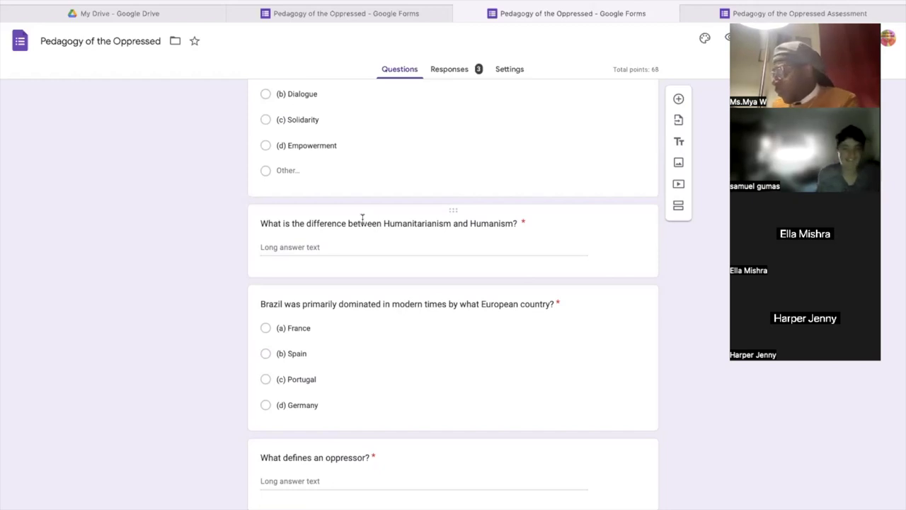
scroll(362, 219, "down", 3)
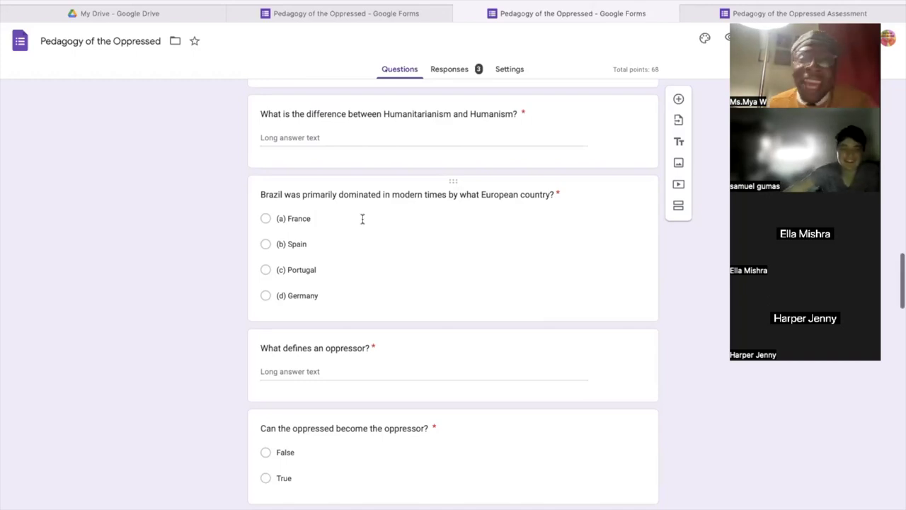
scroll(362, 219, "down", 1)
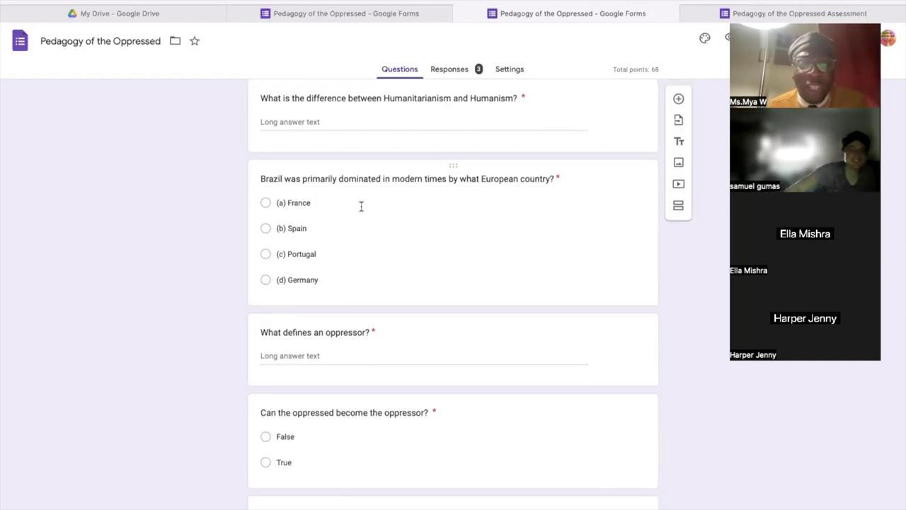
scroll(363, 194, "down", 2)
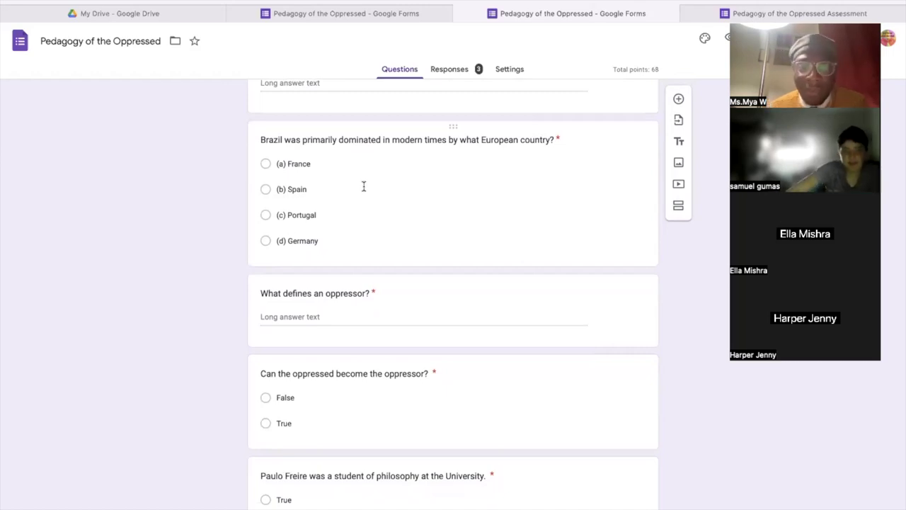
scroll(362, 186, "down", 1)
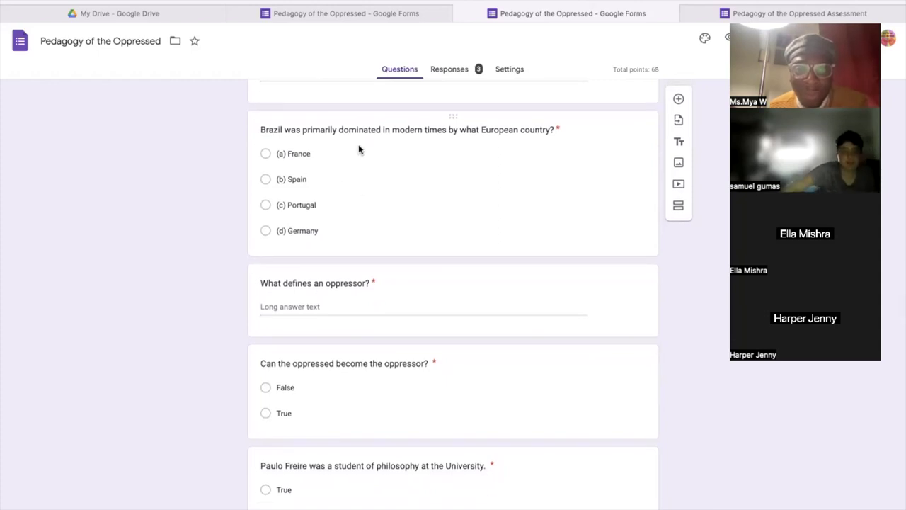
scroll(295, 211, "down", 2)
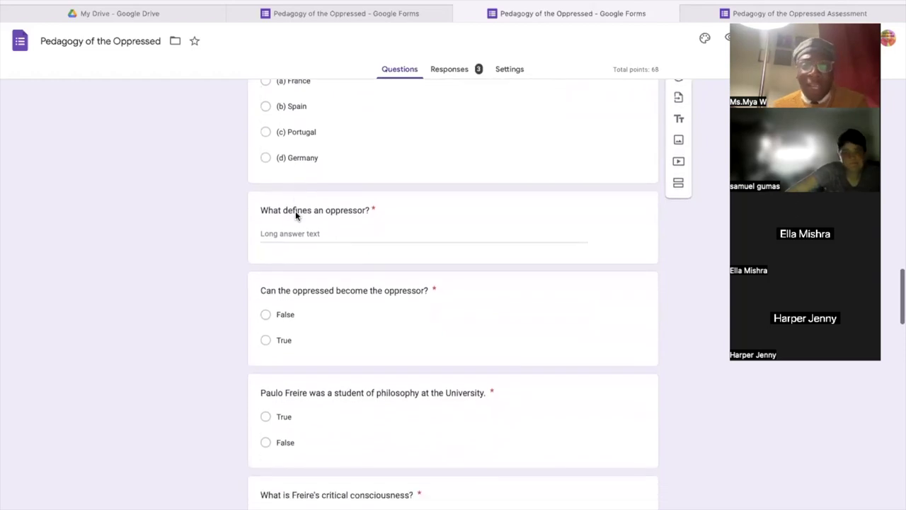
scroll(296, 211, "down", 1)
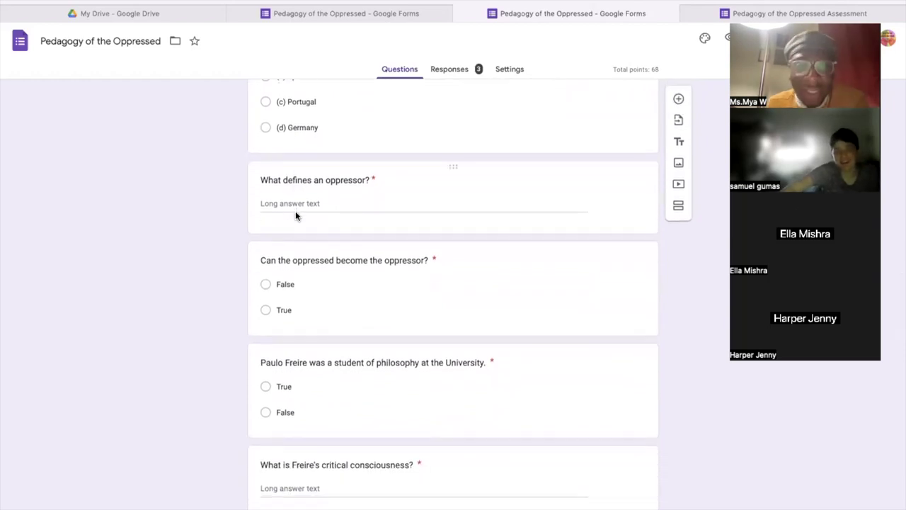
scroll(295, 211, "up", 1)
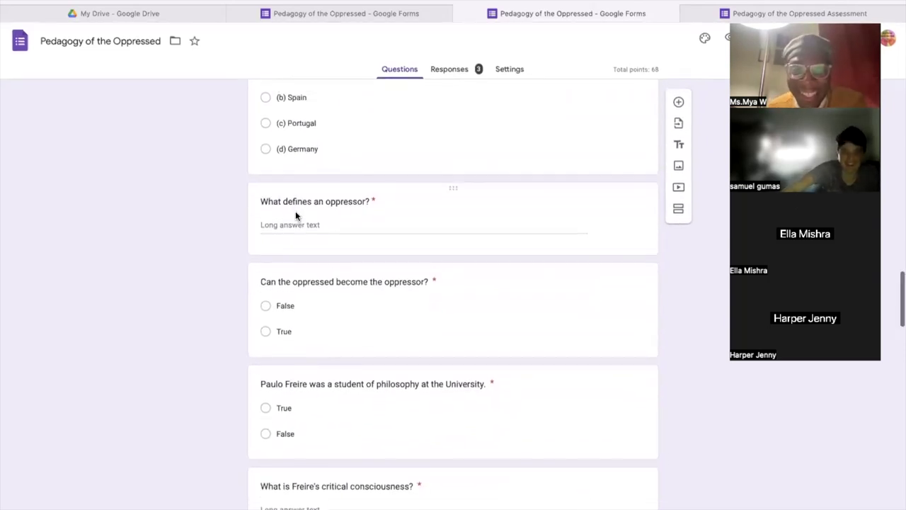
scroll(295, 211, "up", 1)
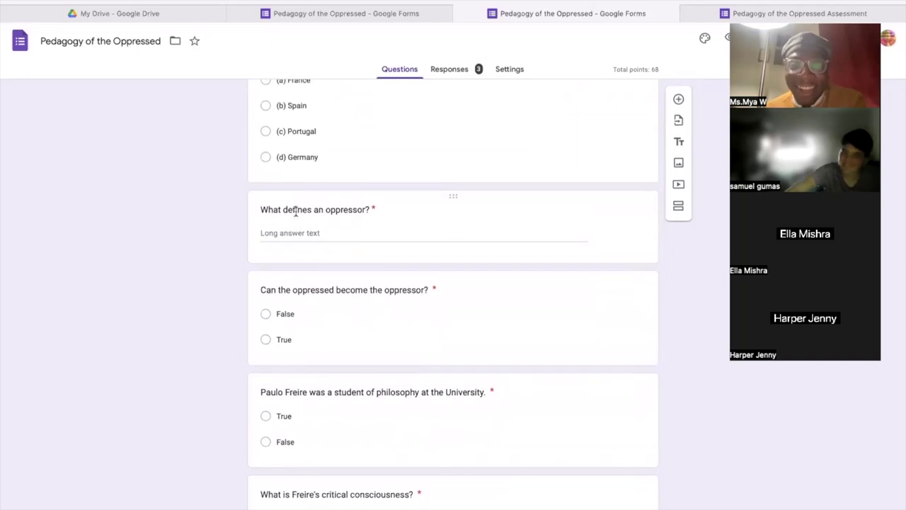
scroll(295, 211, "up", 1)
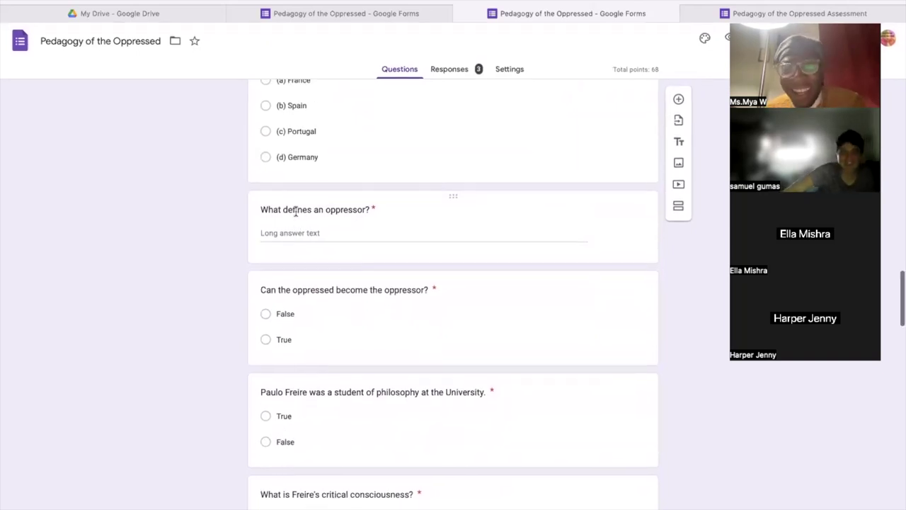
scroll(296, 211, "up", 1)
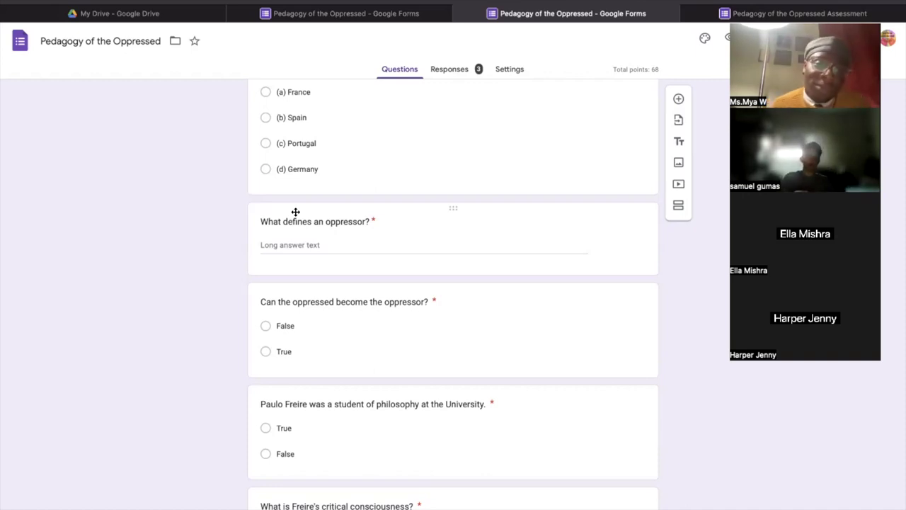
Step: Go over the questions from whether the oppressed can become the oppressor to what it means to be oppressed
scroll(296, 212, "down", 3)
scroll(295, 214, "down", 1)
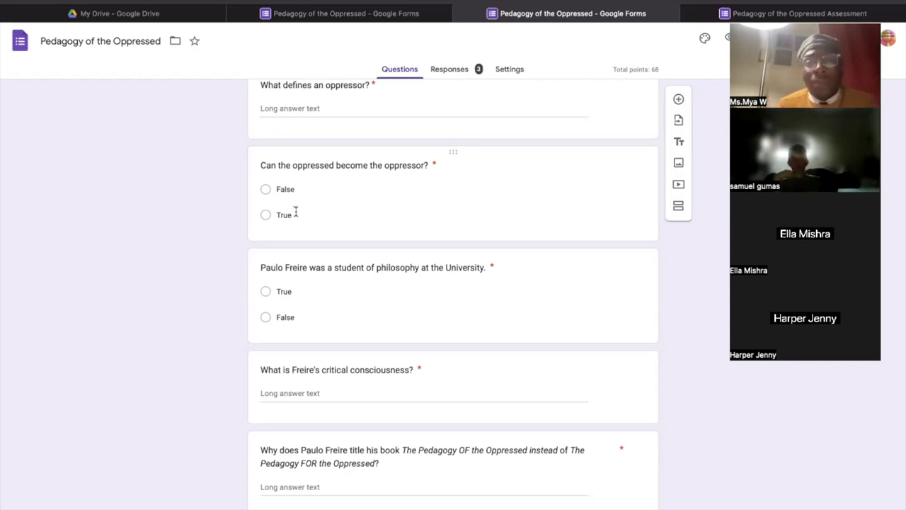
scroll(296, 212, "down", 1)
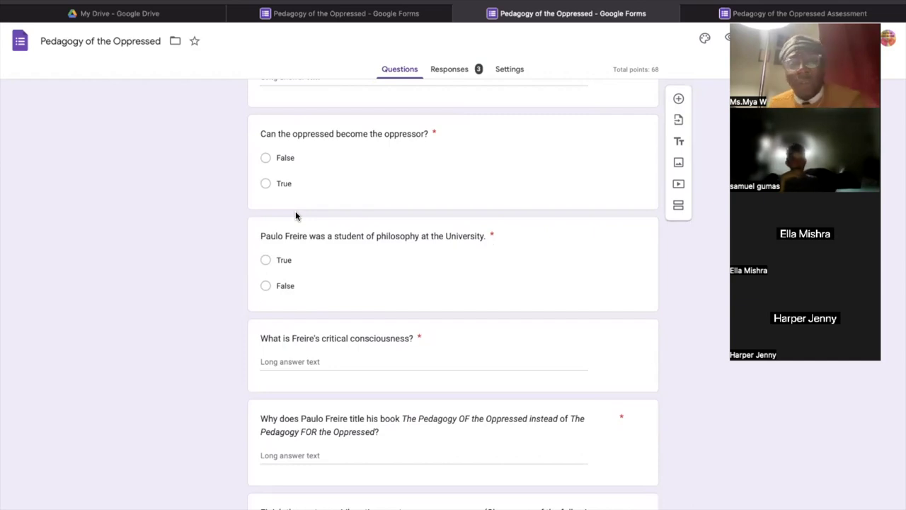
scroll(296, 216, "down", 2)
scroll(296, 216, "down", 1)
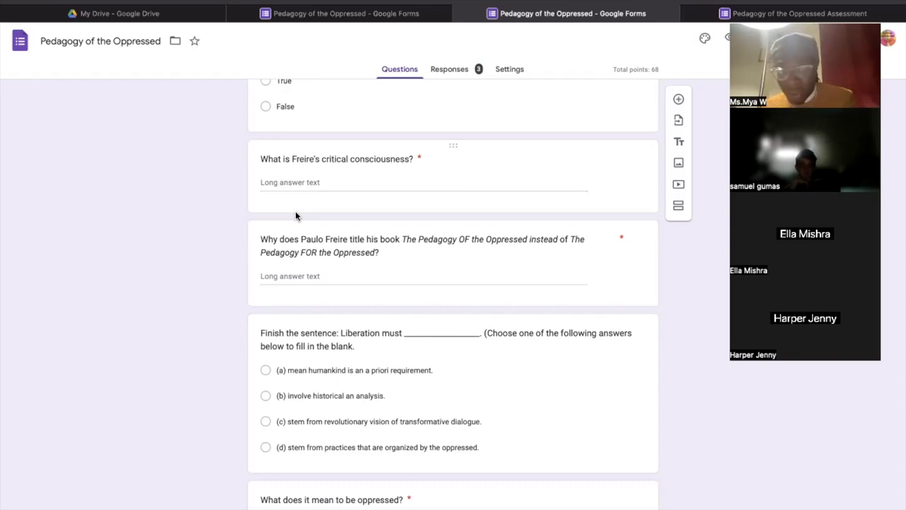
scroll(295, 211, "down", 5)
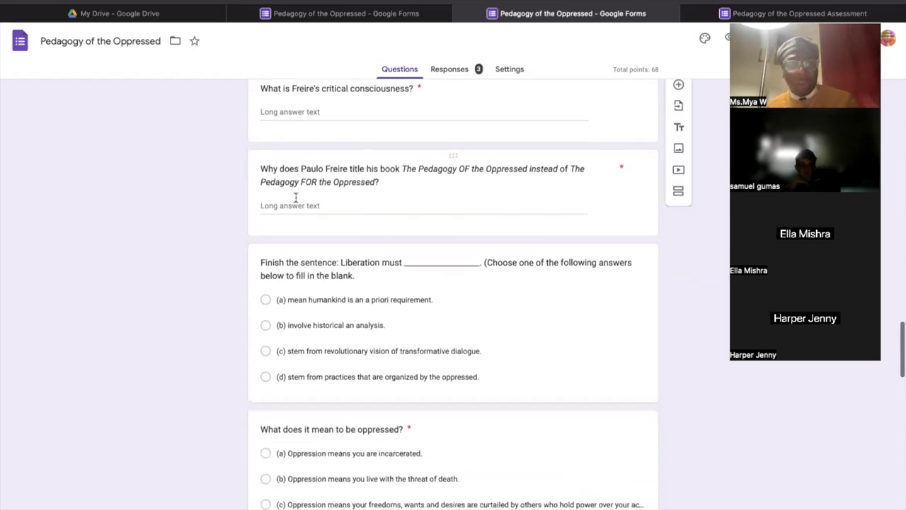
scroll(296, 197, "up", 3)
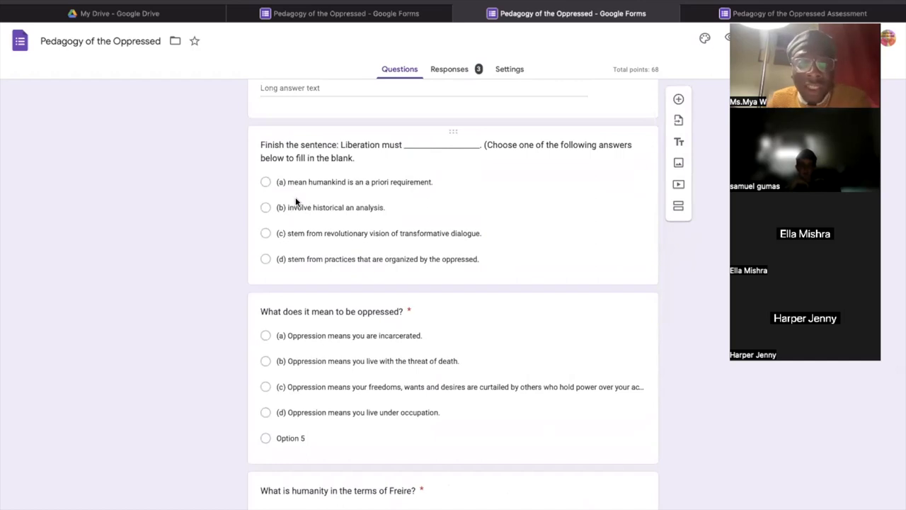
scroll(295, 197, "up", 1)
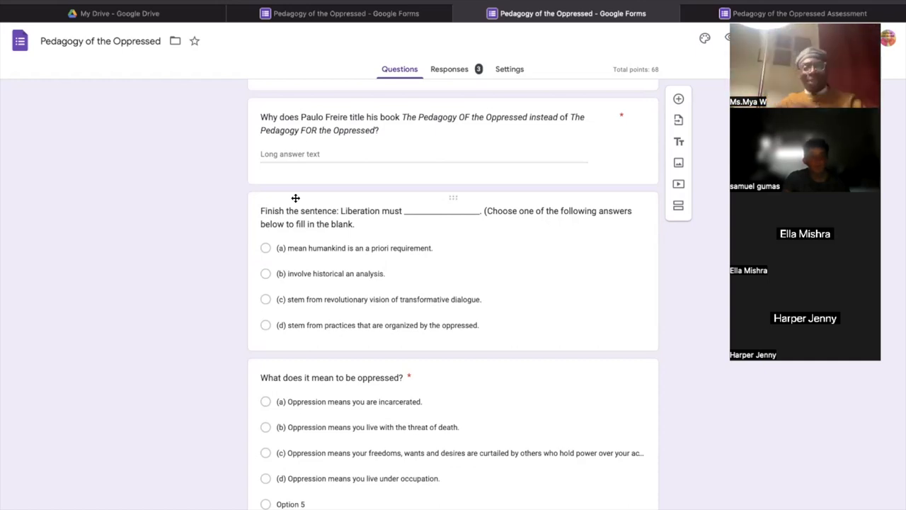
scroll(296, 198, "down", 1)
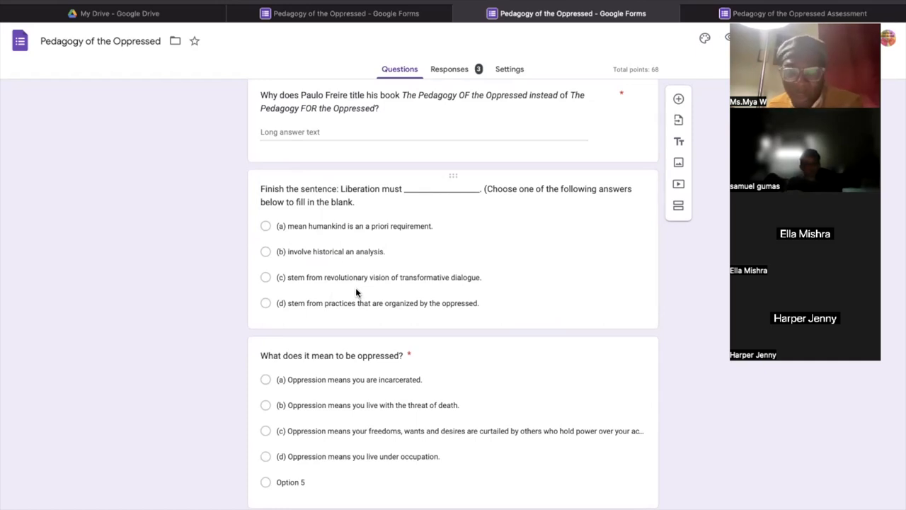
scroll(356, 288, "down", 4)
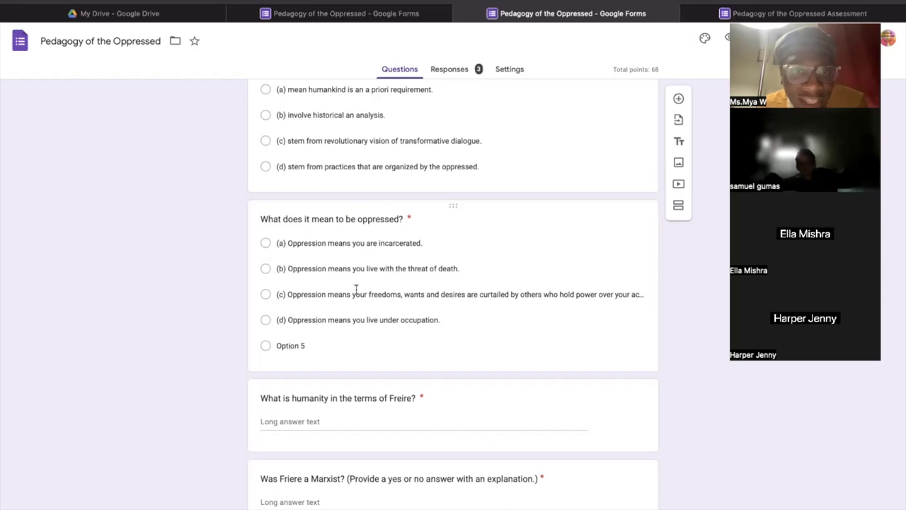
scroll(356, 288, "up", 1)
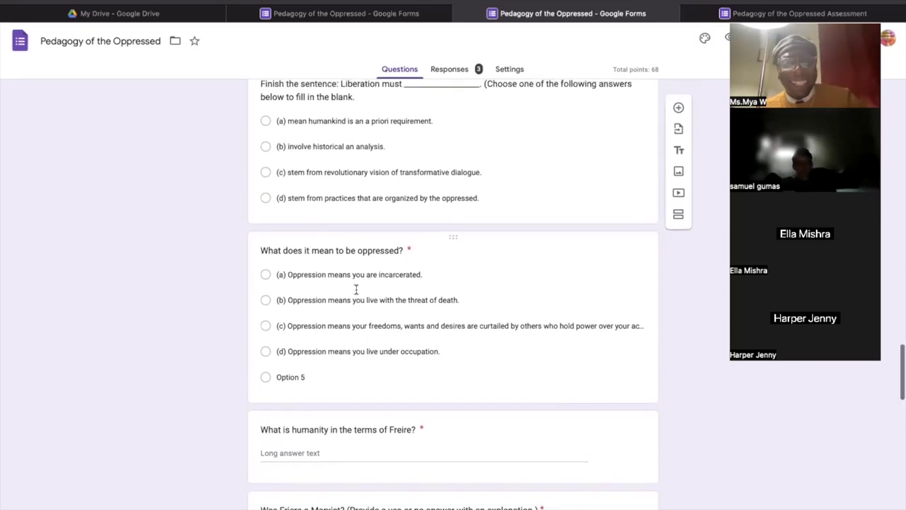
Step: Review the answer options for what it means to be oppressed and the following questions on humanity and Freire's Marxism
scroll(356, 287, "up", 1)
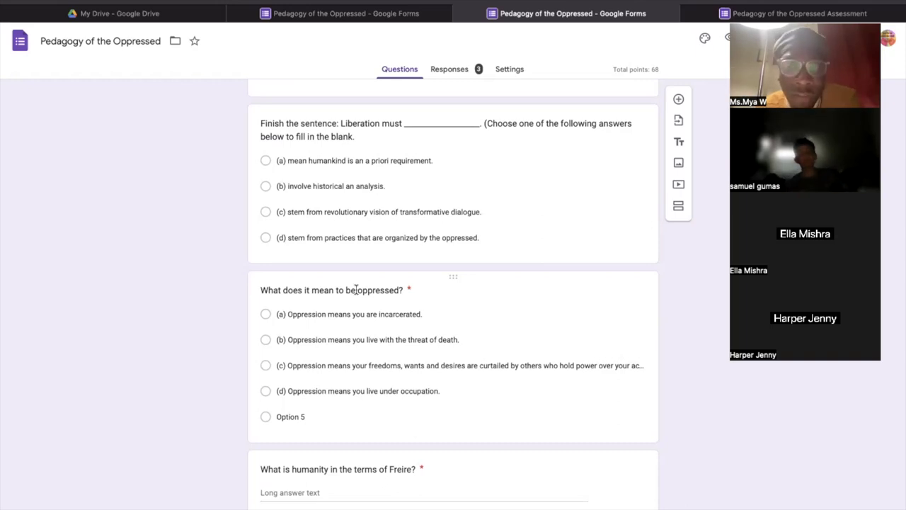
scroll(356, 288, "down", 1)
scroll(356, 288, "down", 1)
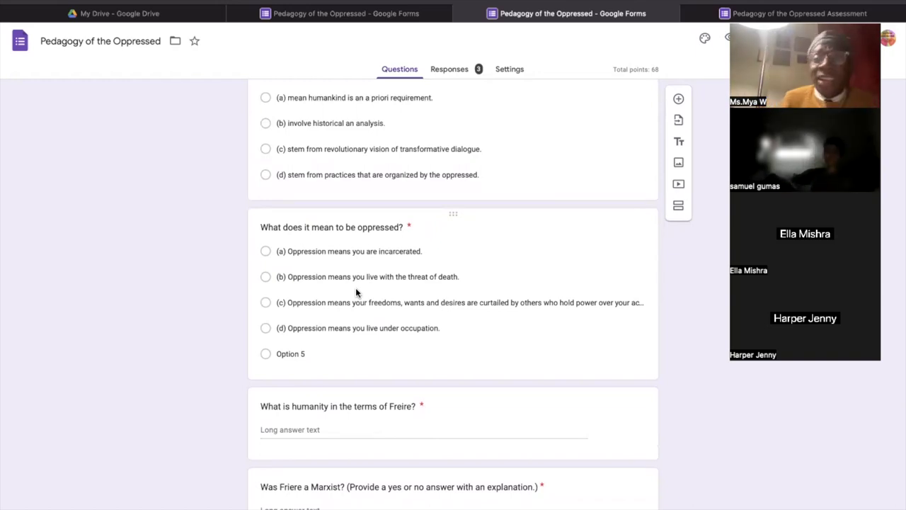
scroll(356, 290, "up", 1)
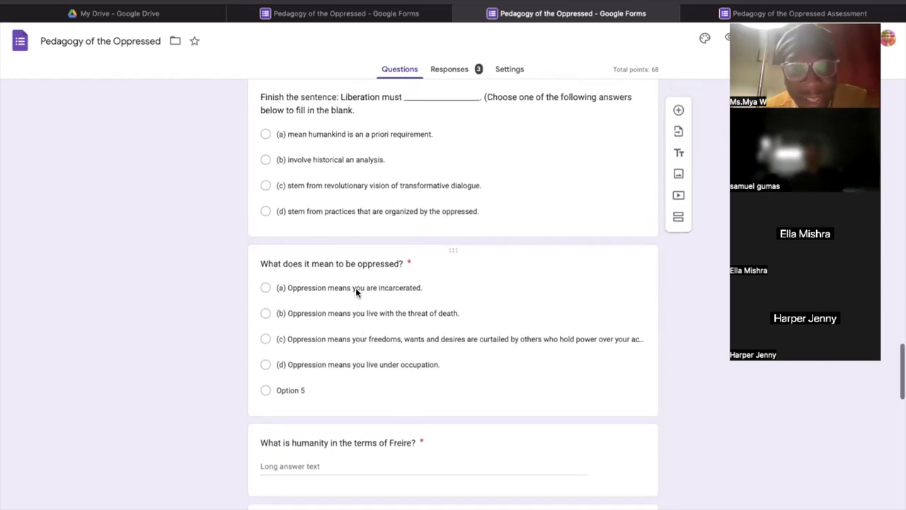
scroll(356, 291, "down", 3)
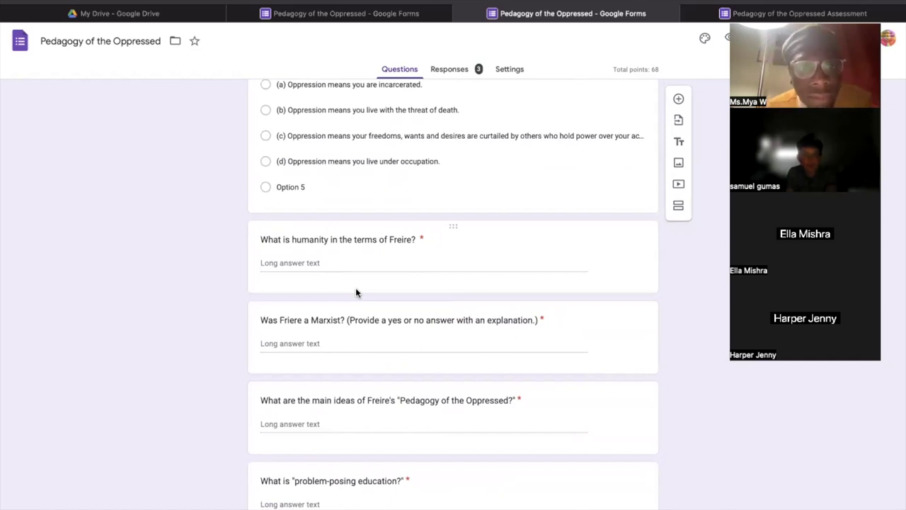
scroll(356, 288, "up", 1)
scroll(356, 287, "up", 1)
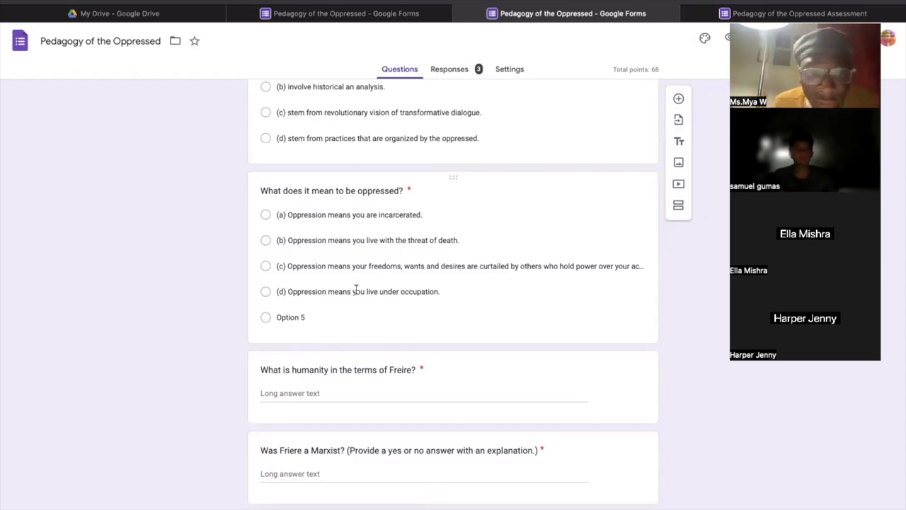
scroll(355, 287, "down", 3)
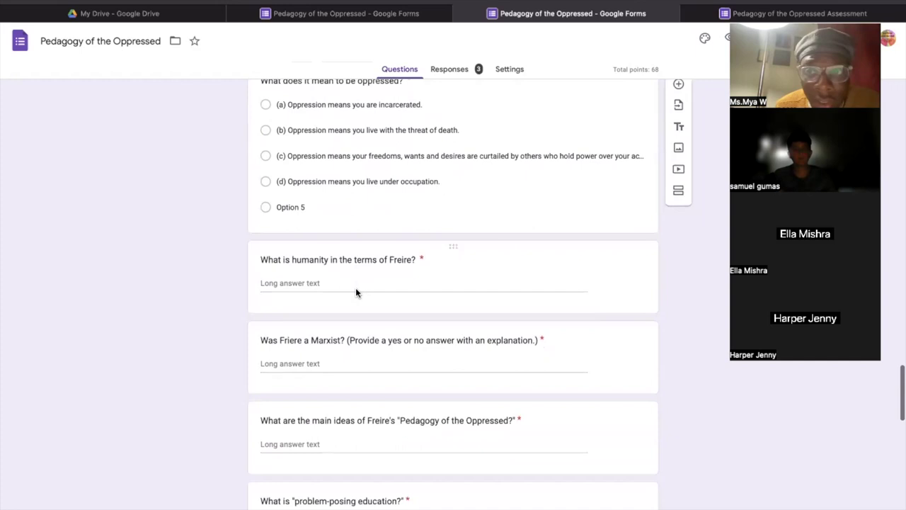
Step: Remove the placeholder "Option 5" answer from the question "What does it mean to be oppressed?"
scroll(356, 288, "up", 1)
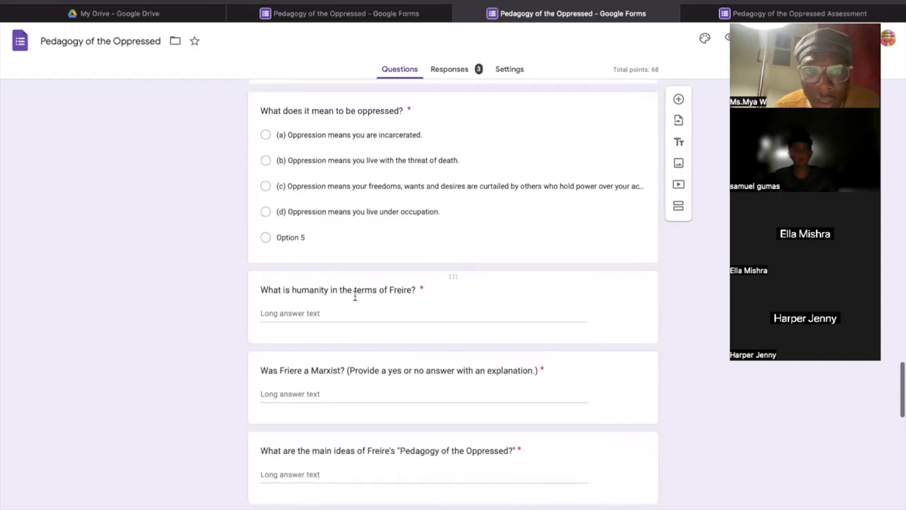
left_click(305, 237)
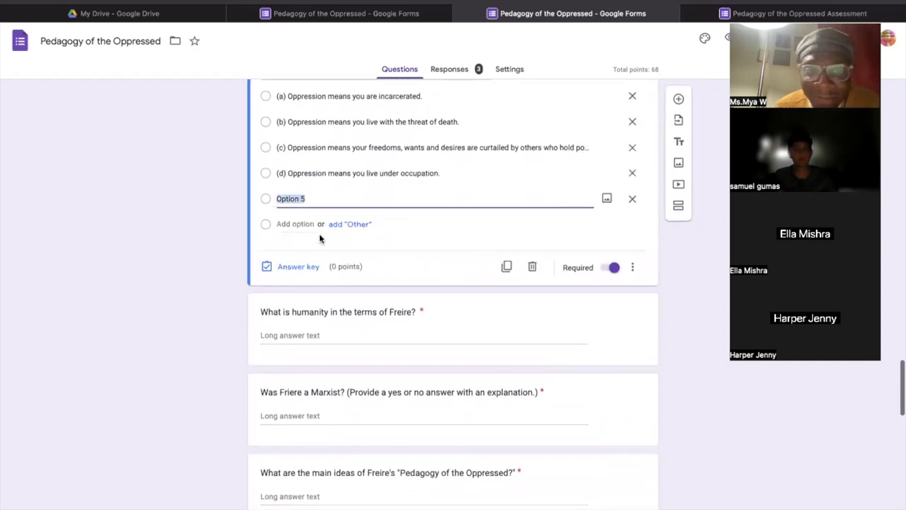
left_click(632, 198)
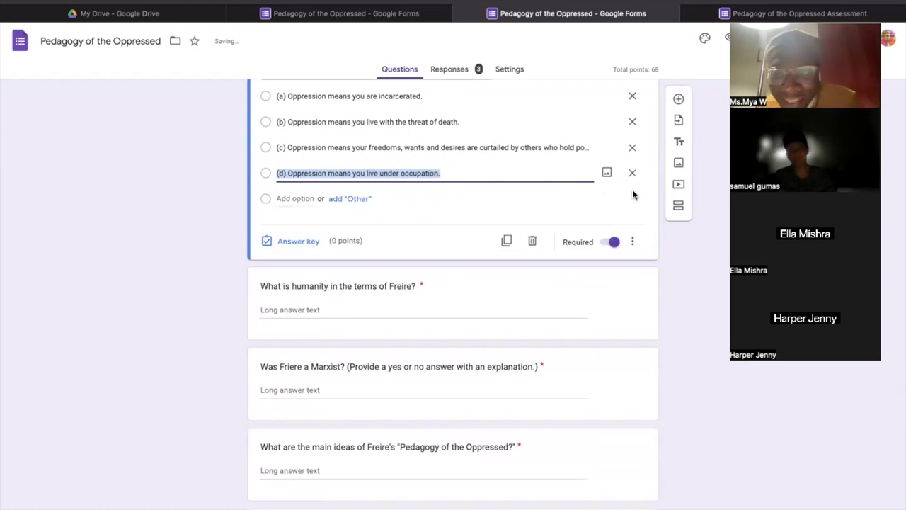
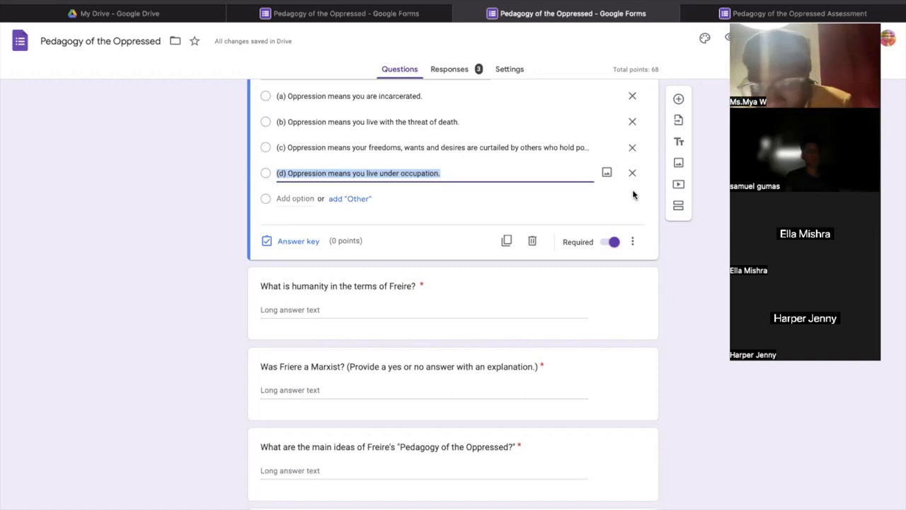
Step: Read through the open-answer questions from humanity in Freire's terms to the critical tool for education
scroll(634, 194, "down", 3)
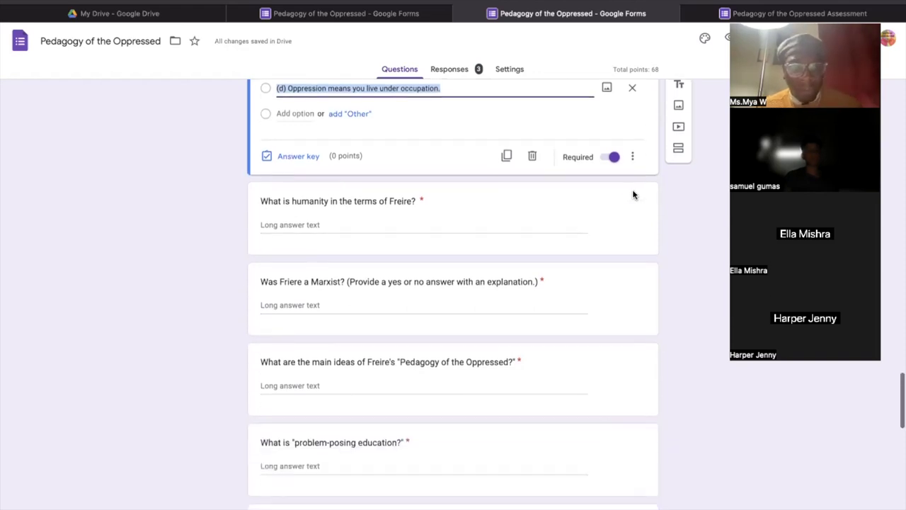
scroll(634, 192, "down", 2)
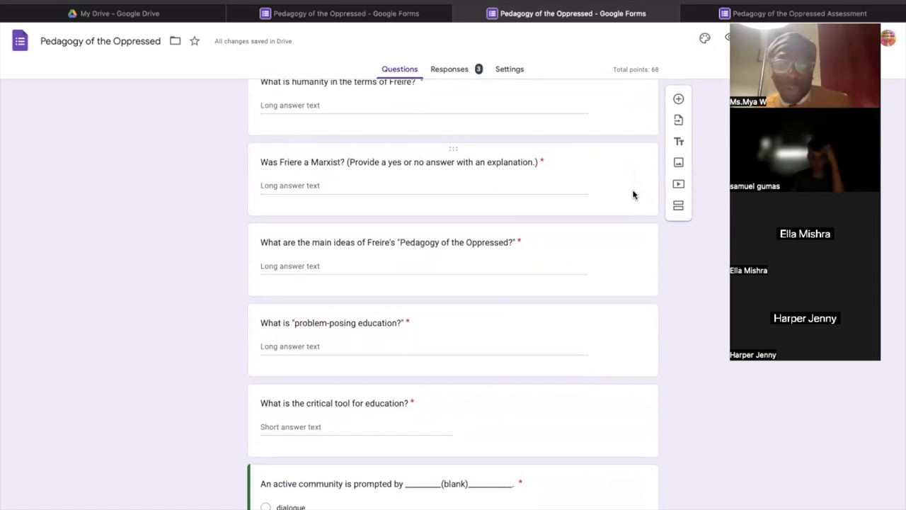
scroll(632, 189, "down", 1)
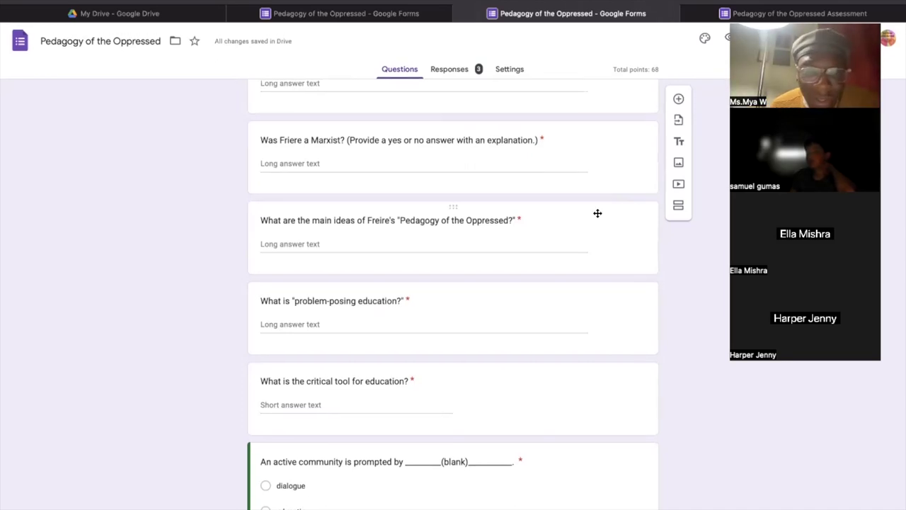
left_click(499, 301)
scroll(487, 315, "down", 3)
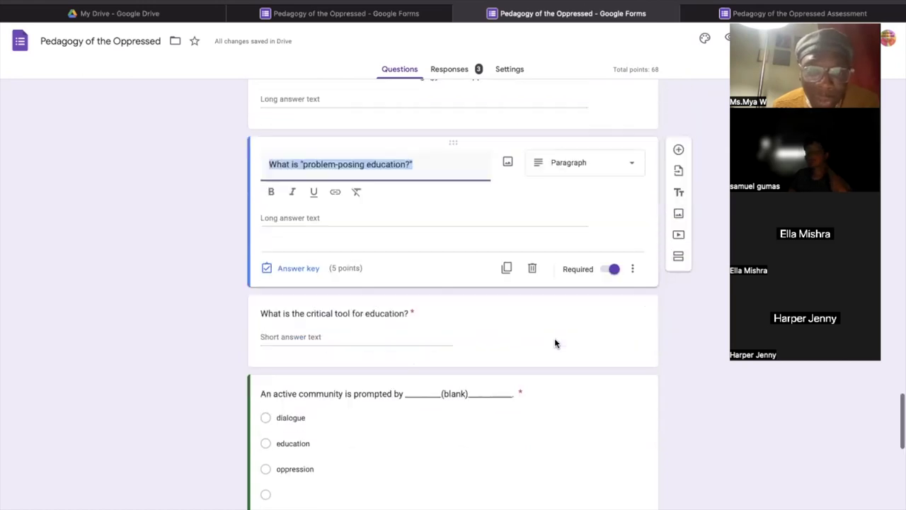
left_click(558, 333)
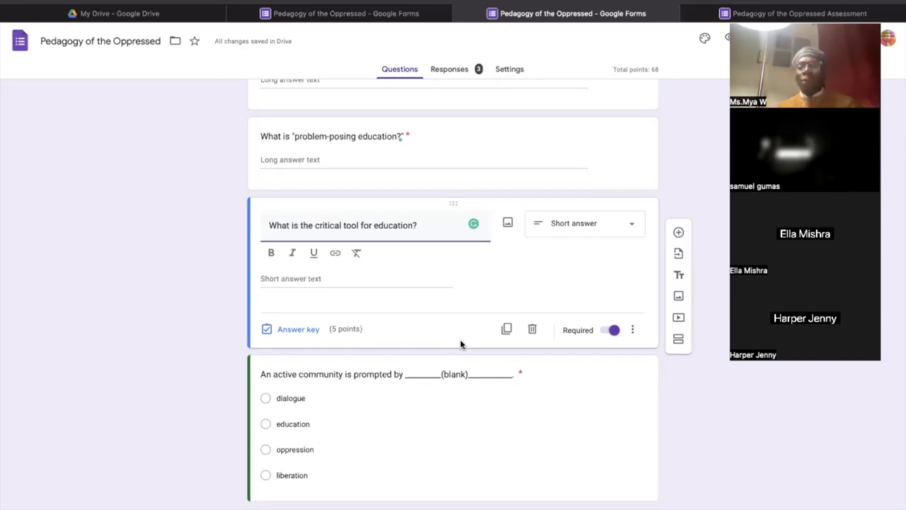
Step: Examine the active community question and the bonus questions in Section 2
scroll(460, 339, "down", 3)
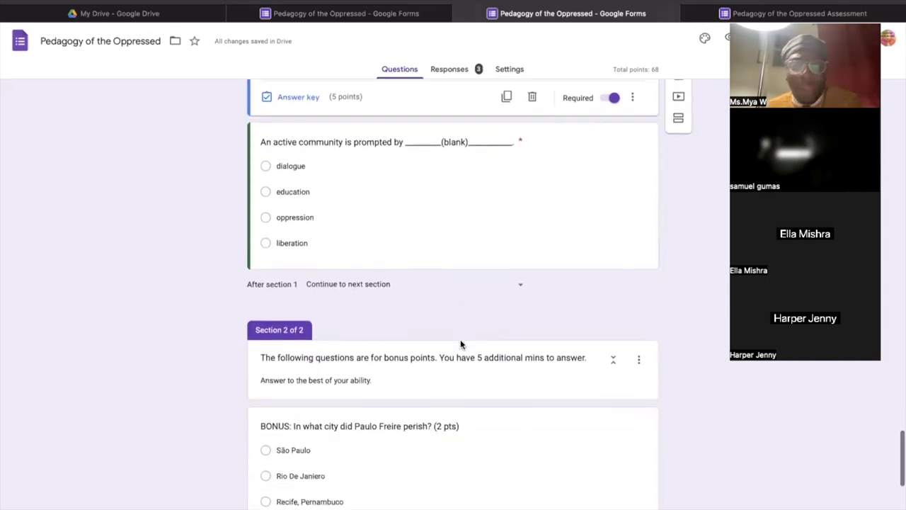
scroll(461, 339, "down", 2)
scroll(461, 339, "down", 2)
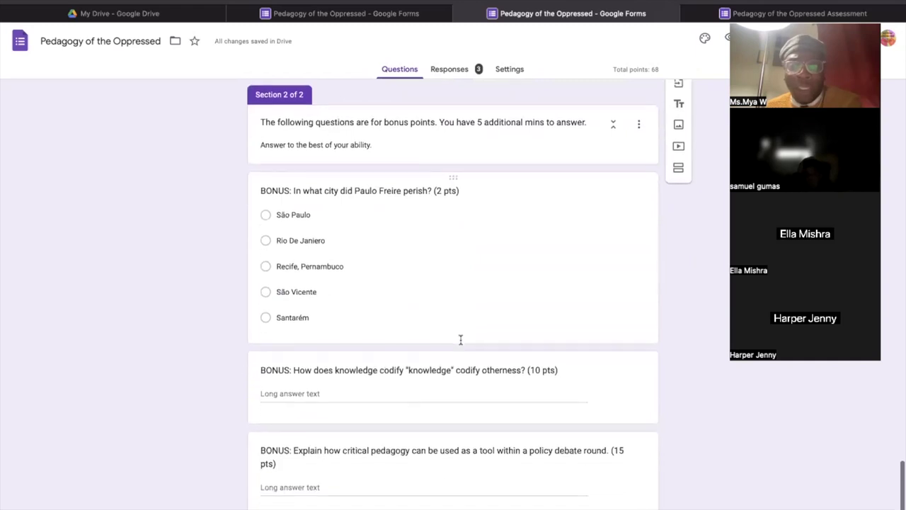
scroll(460, 339, "down", 2)
scroll(461, 339, "up", 1)
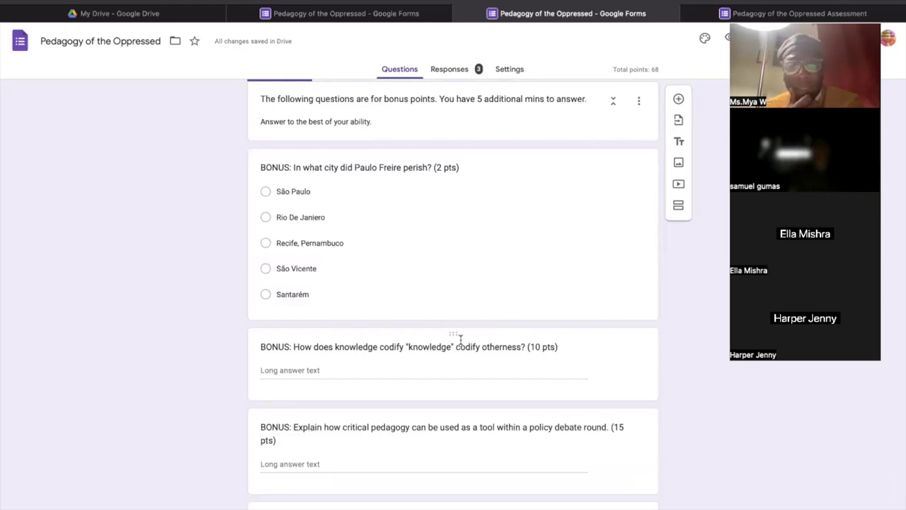
scroll(460, 338, "down", 1)
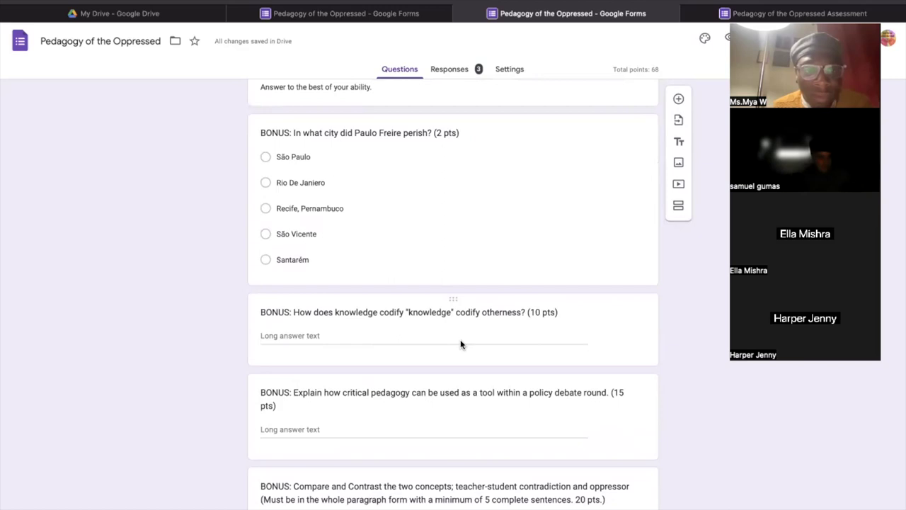
scroll(459, 340, "down", 1)
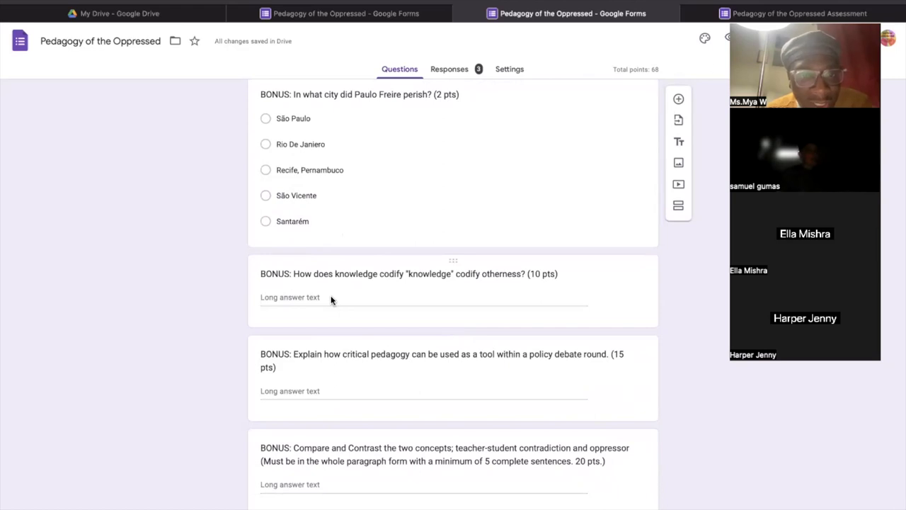
Step: Delete the 10-point bonus question "How does knowledge codify "knowledge" codify otherness?" from the form
scroll(331, 300, "down", 1)
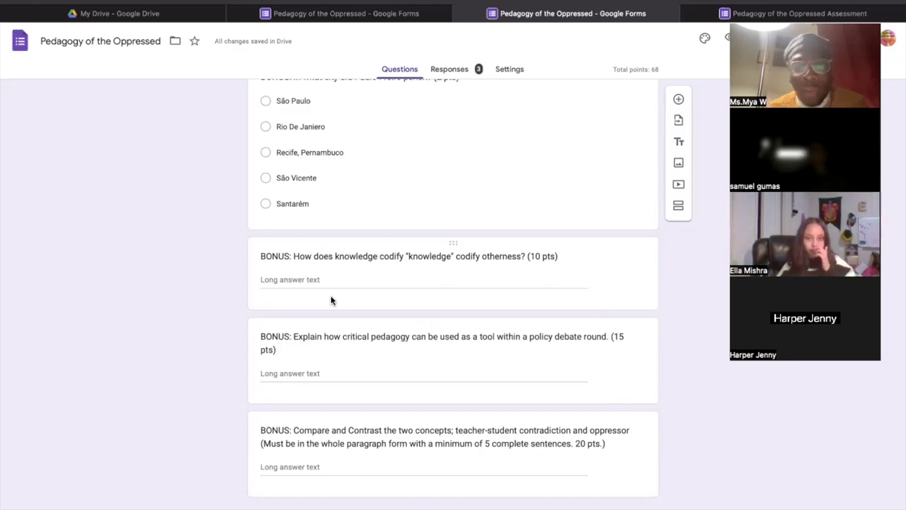
left_click(644, 259)
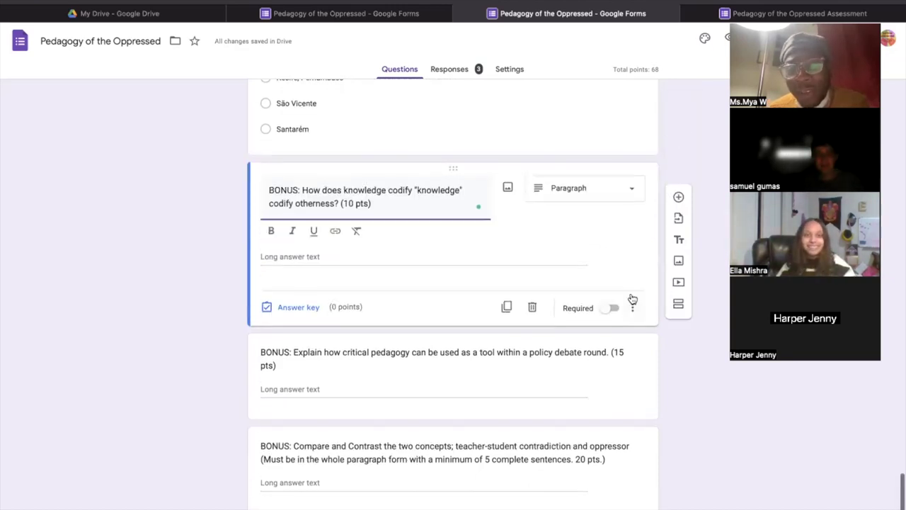
left_click(532, 291)
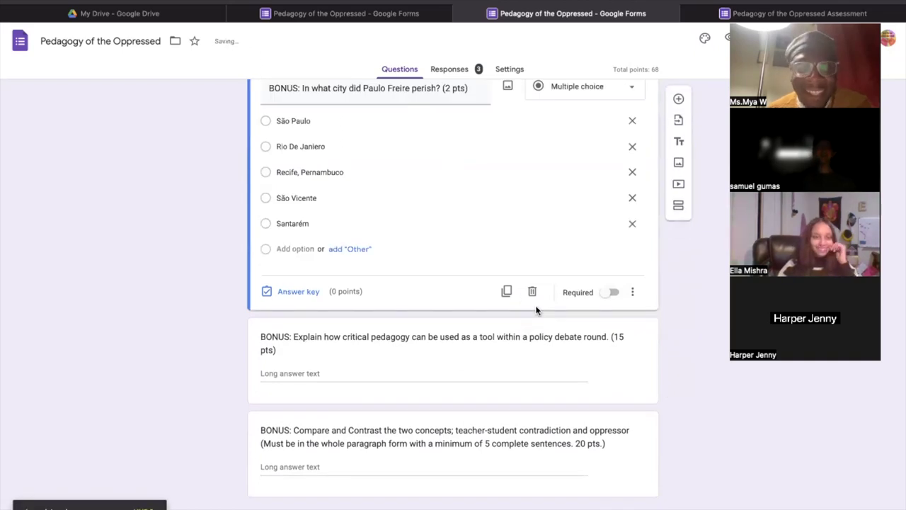